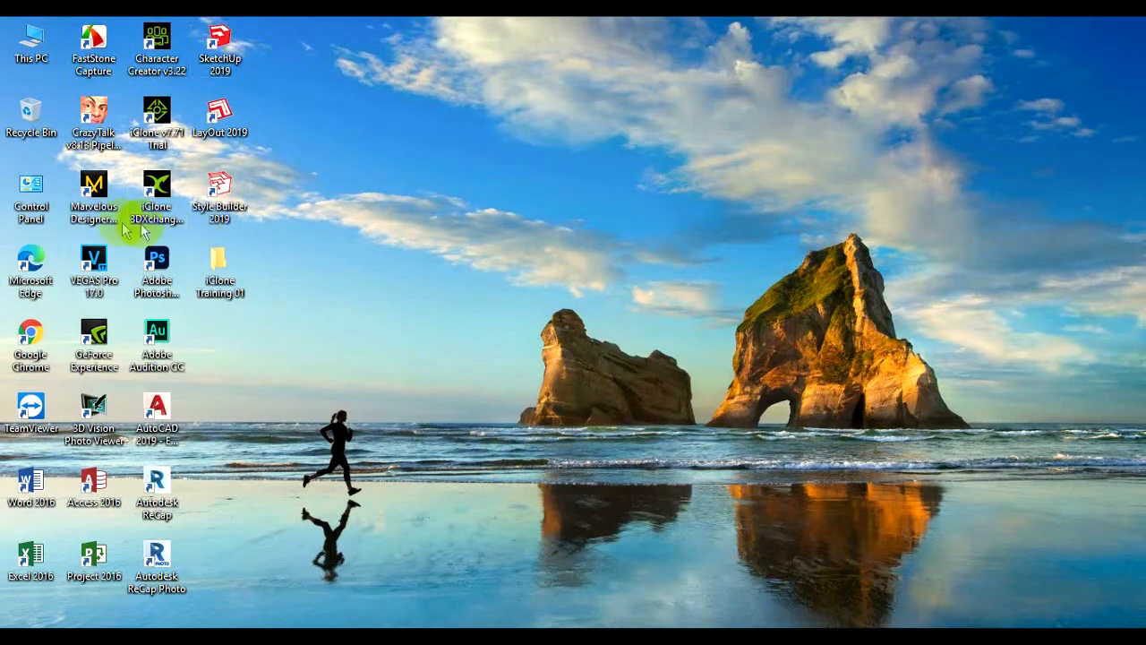
Launch Character Creator v3.22 from the desktop.
left_click(152, 43)
key("ctrl")
key("ctrl")
key("ctrl")
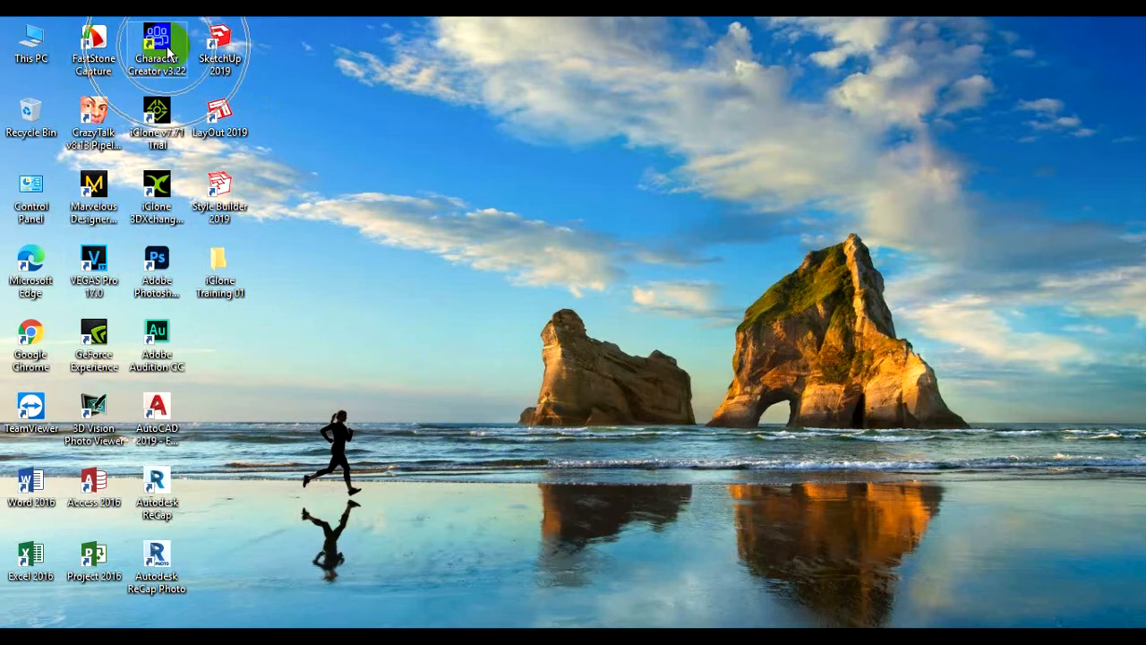
key("ctrl")
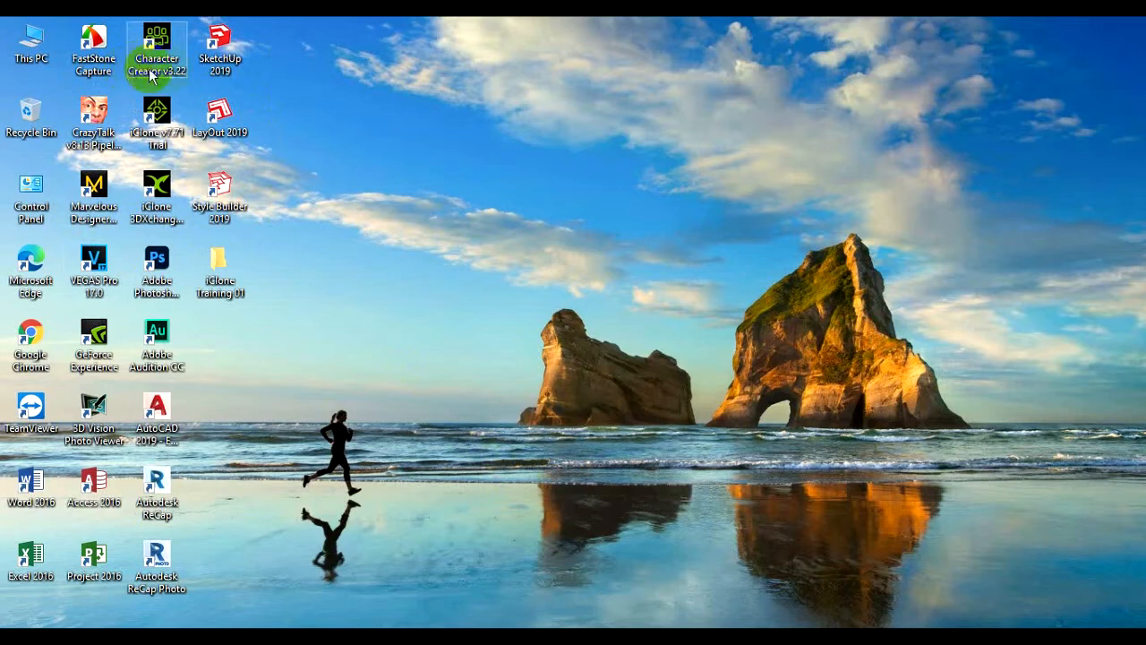
left_click(162, 58)
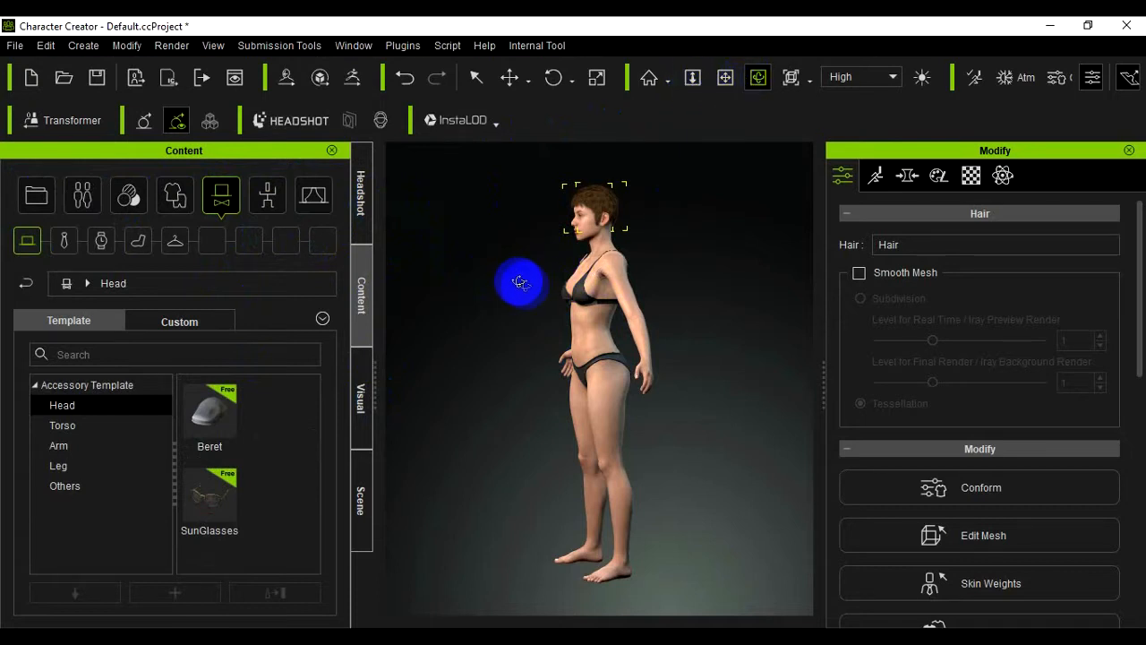
Apply the _Default pose from the MotionPlus template library to the female character to put it in a T-pose.
left_click_drag(521, 283, 693, 299)
left_click_drag(544, 307, 683, 318)
left_click_drag(492, 309, 568, 313)
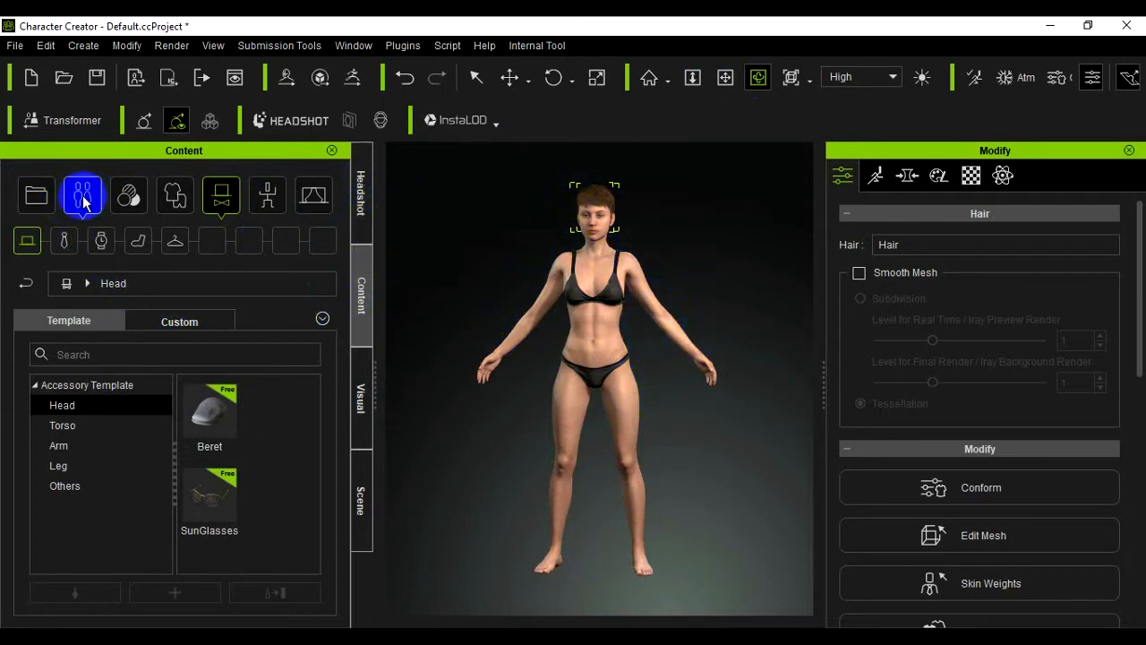
left_click(265, 197)
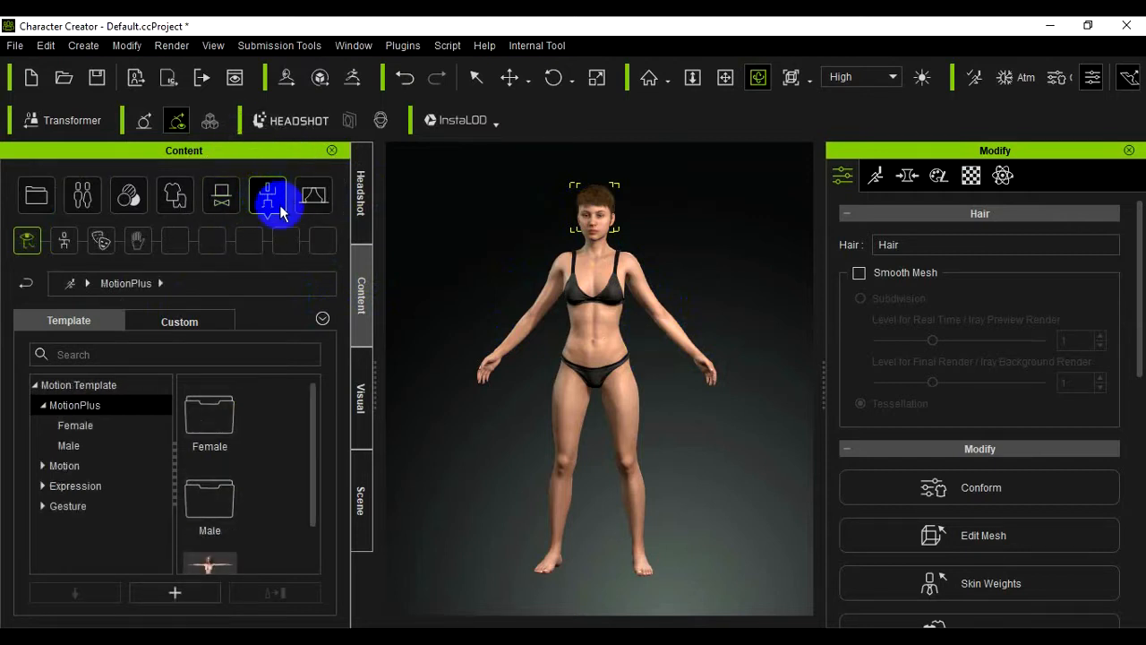
left_click(87, 429)
left_click(40, 467)
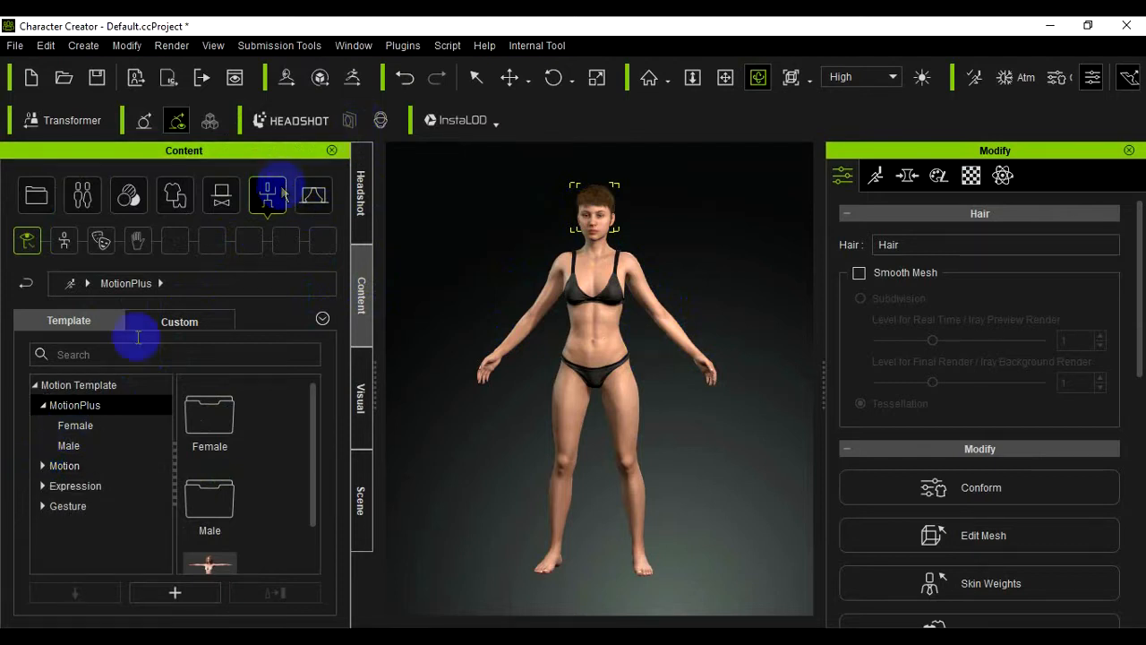
left_click(42, 464)
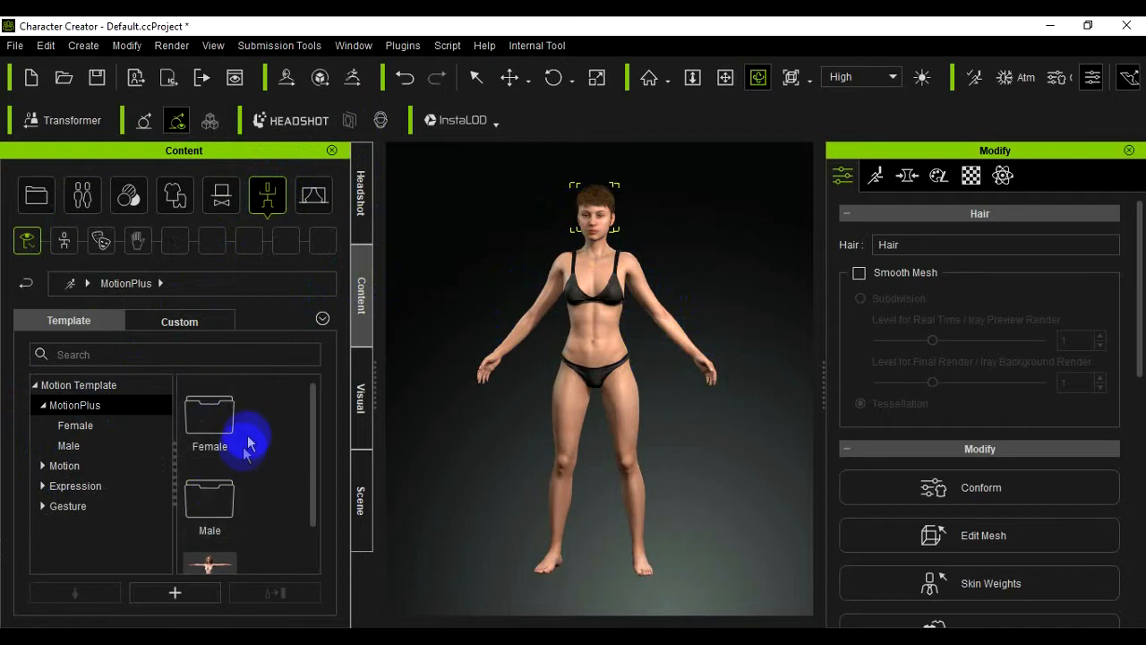
scroll(237, 439, "down", 2)
left_click(208, 533)
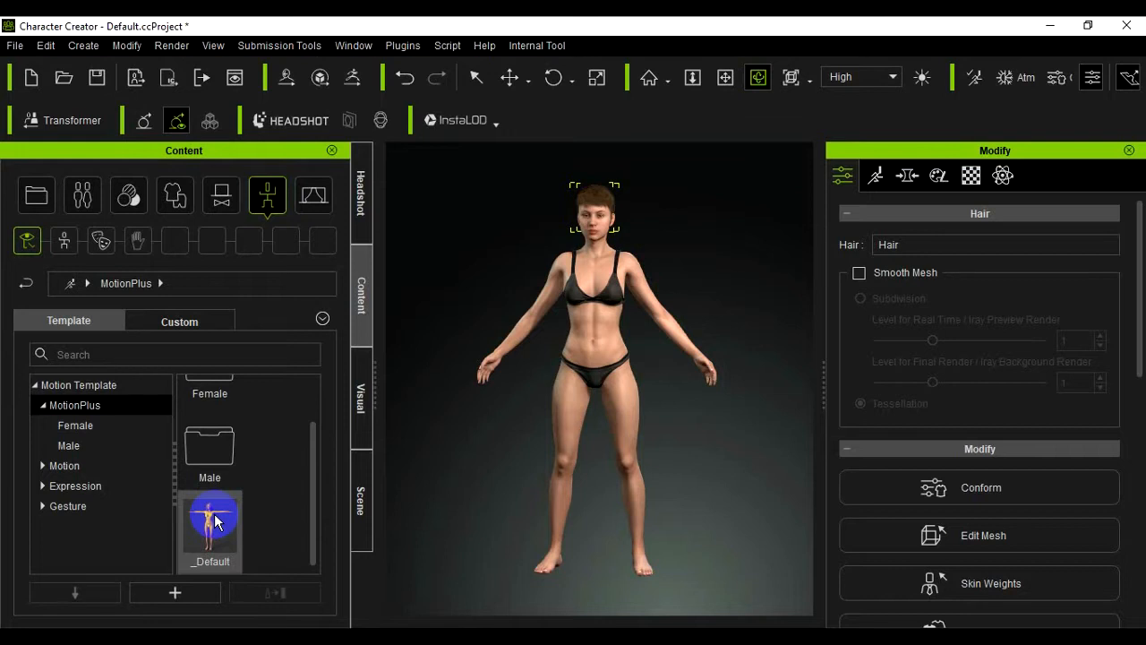
left_click(74, 592)
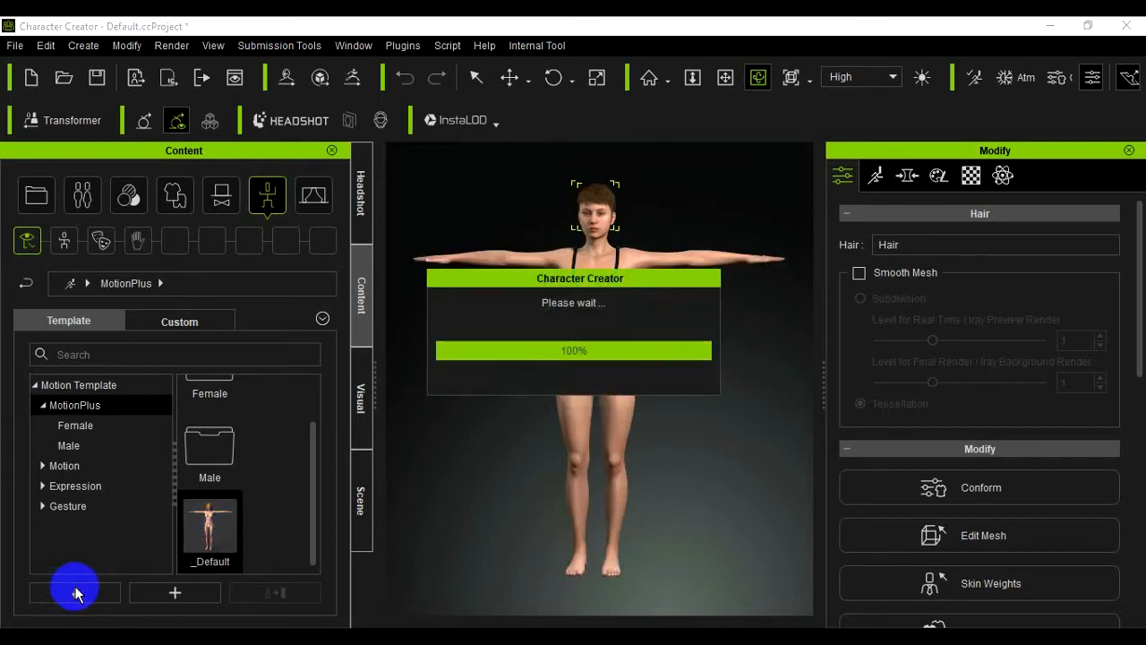
Select the CC3_Base Female avatar and start an OBJ export with current pose, using Y-Up axis without materials or hidden mesh removal.
right_click_drag(729, 333, 531, 332)
left_click_drag(531, 332, 634, 313)
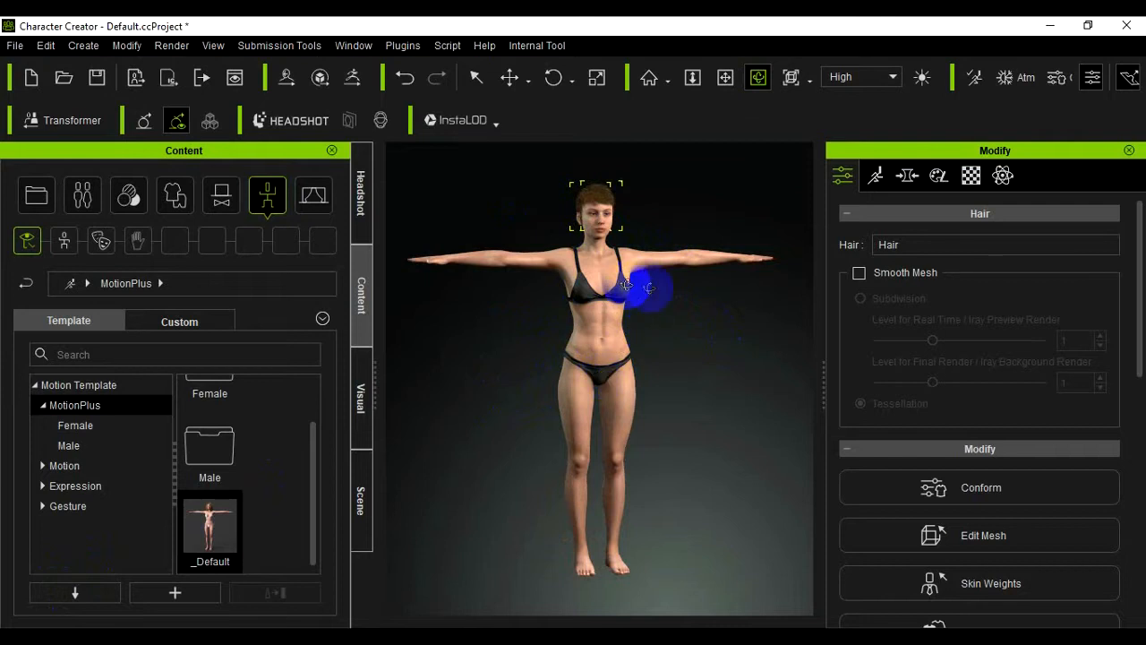
left_click_drag(653, 320, 553, 327)
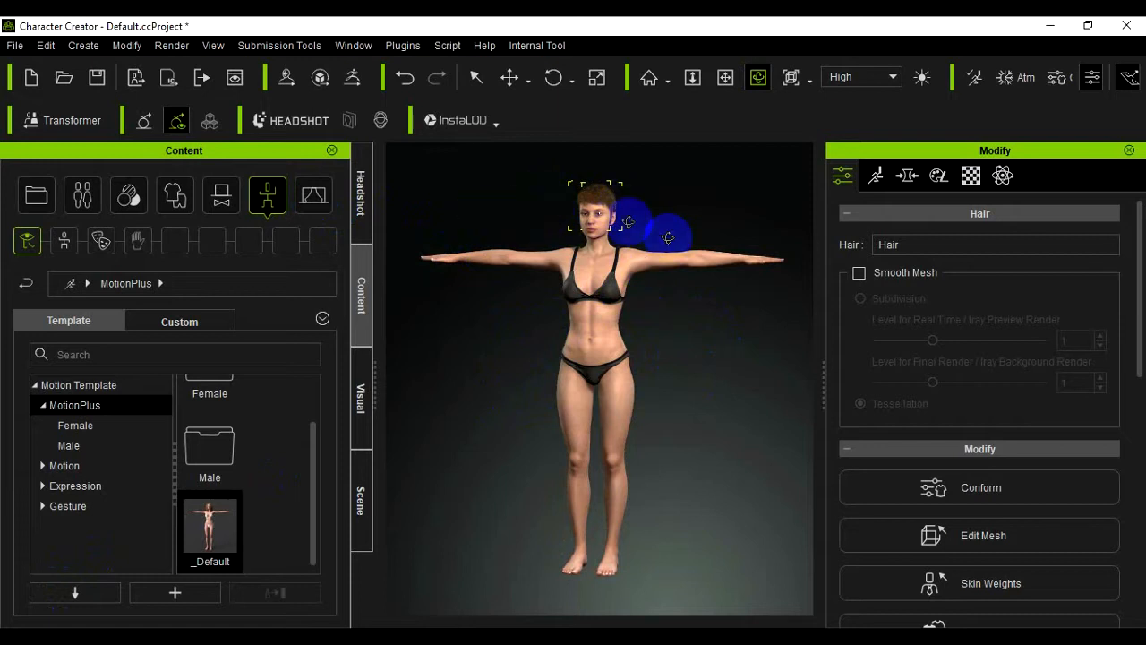
left_click(525, 212)
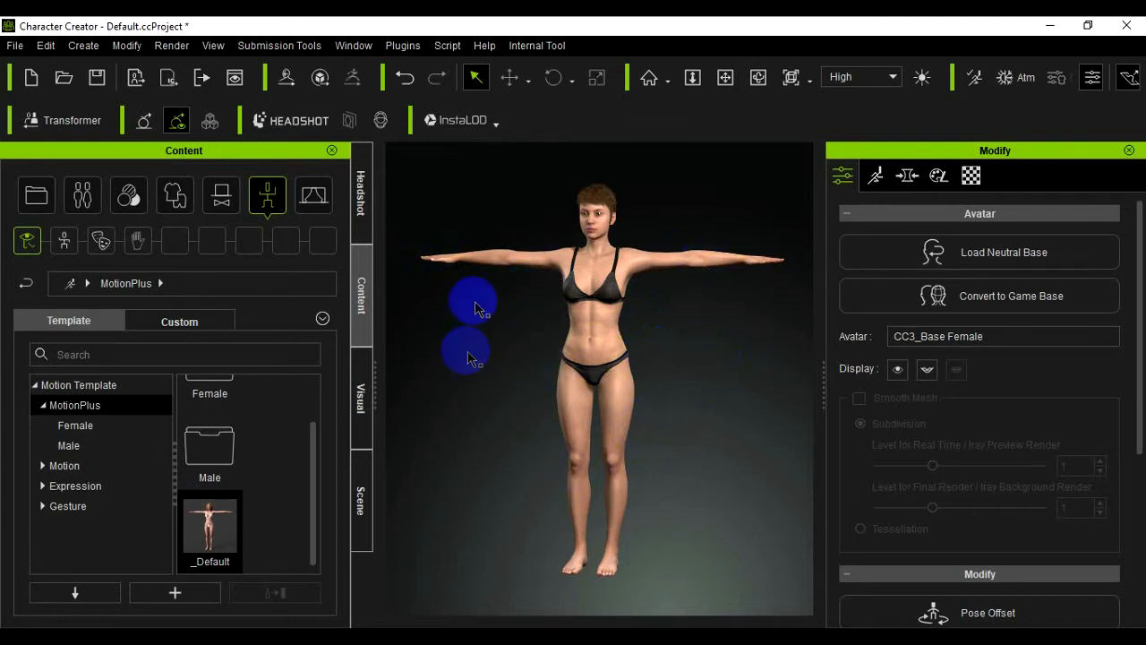
left_click(18, 46)
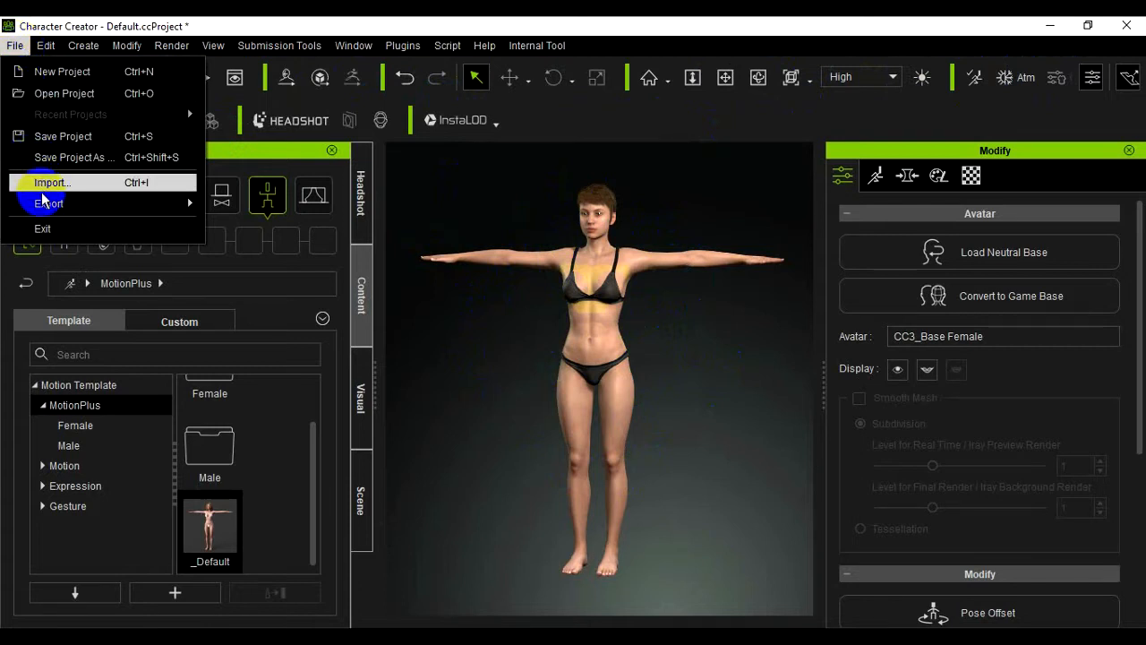
mouse_move(42, 203)
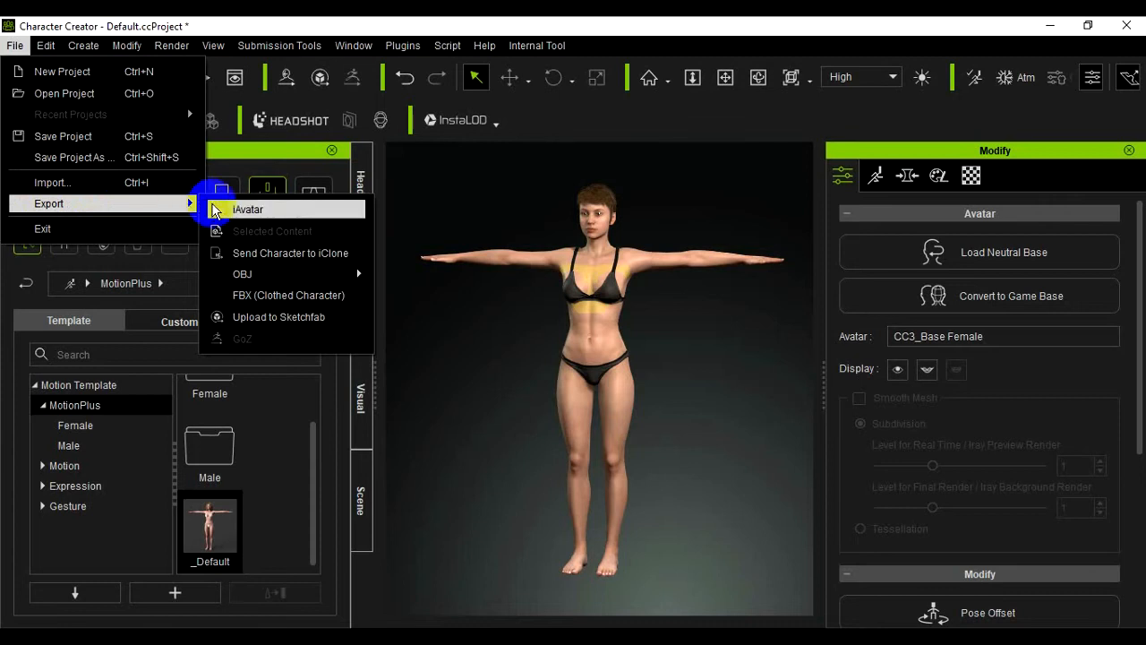
left_click(248, 276)
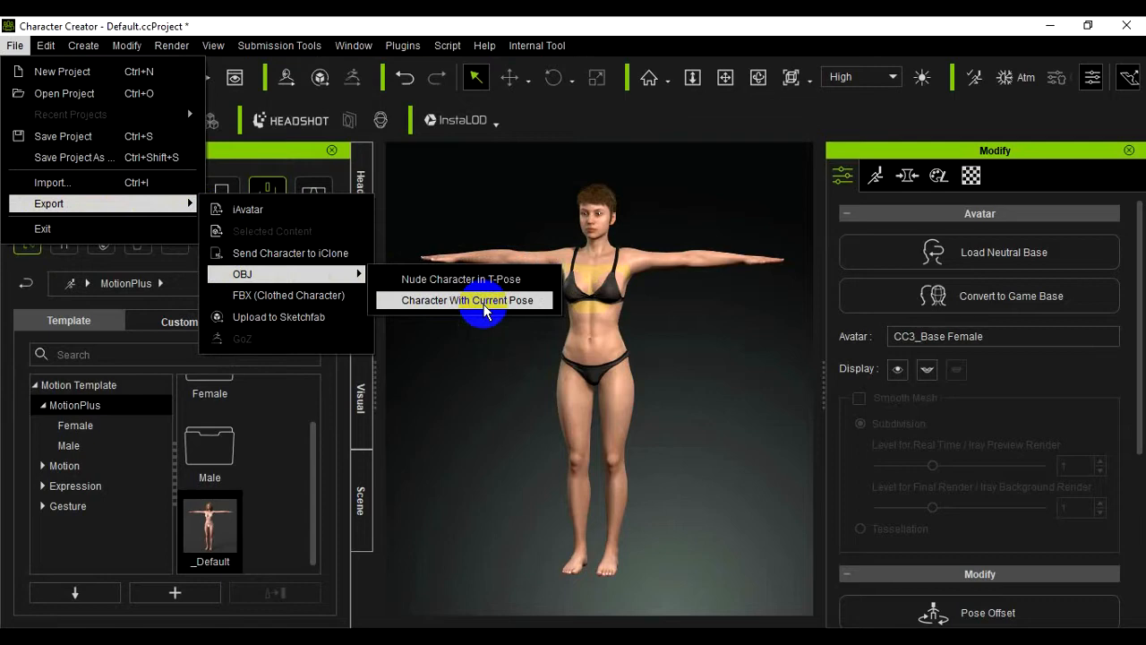
left_click(524, 307)
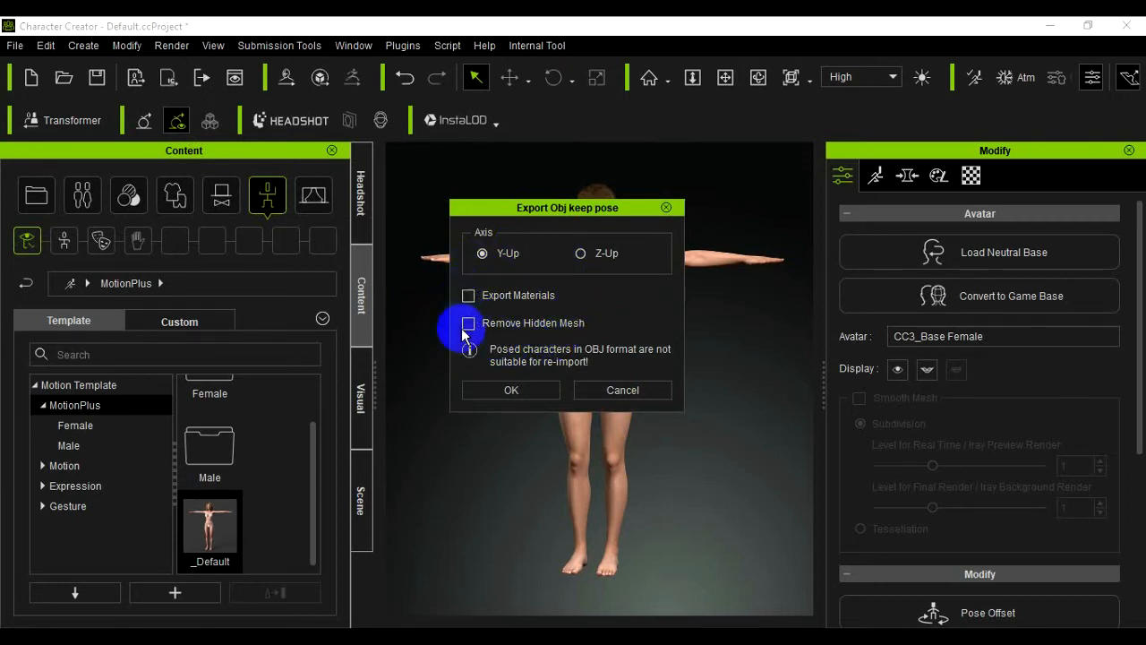
left_click(508, 390)
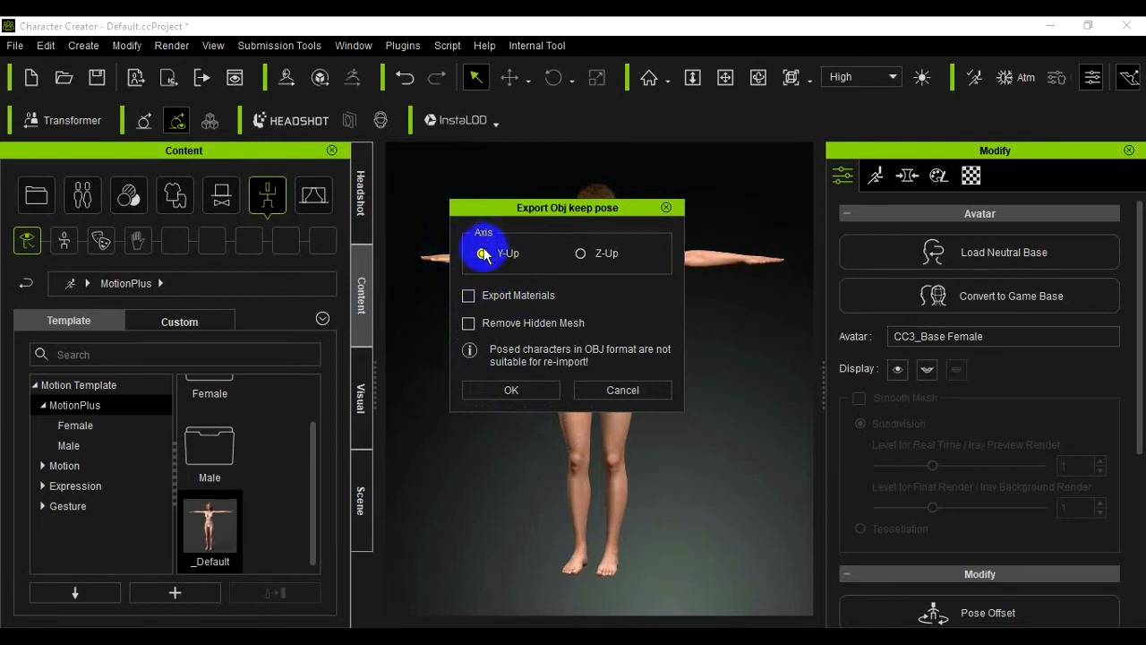
left_click(511, 391)
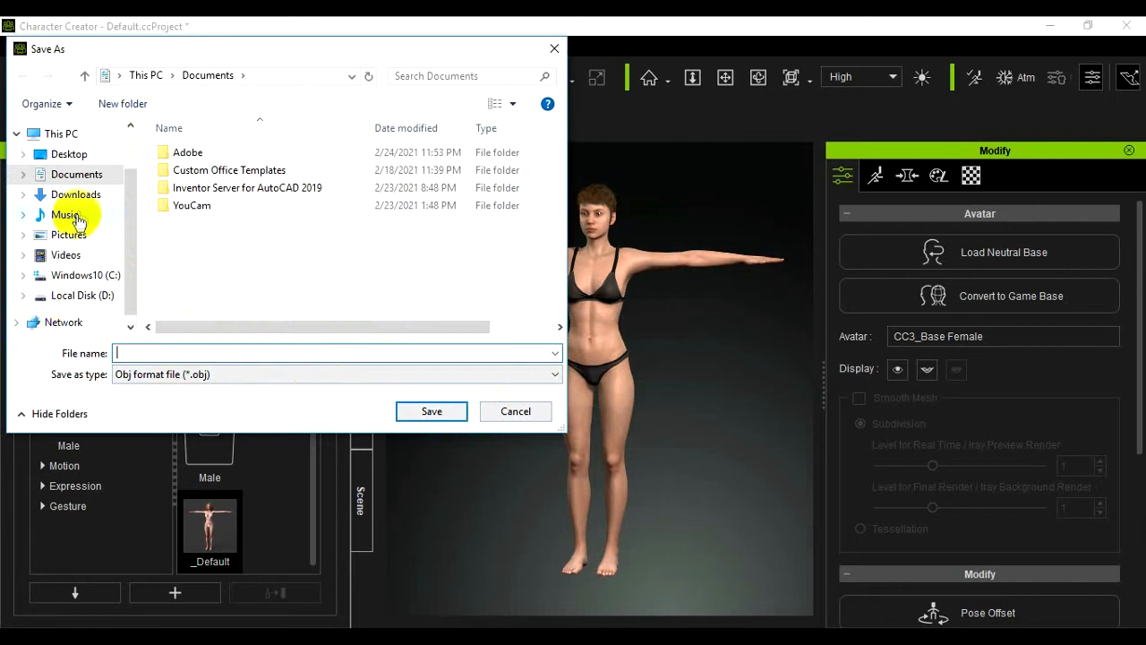
Create a new folder named CC3 01 on the Desktop for the export.
left_click(85, 156)
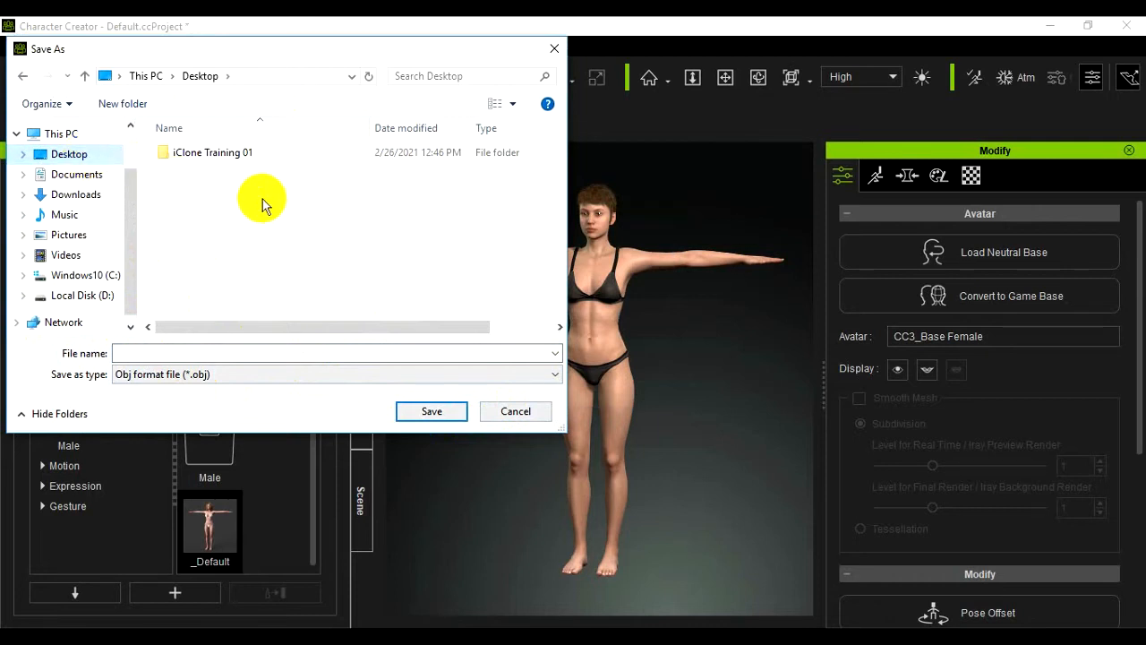
right_click(215, 206)
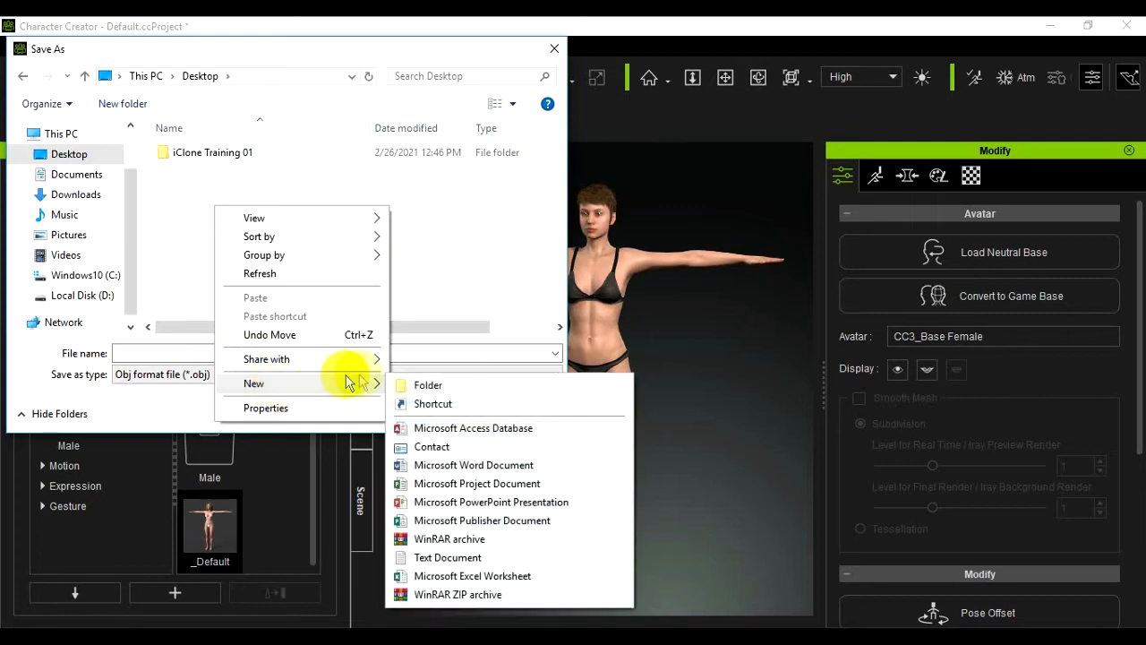
mouse_move(357, 383)
left_click(422, 388)
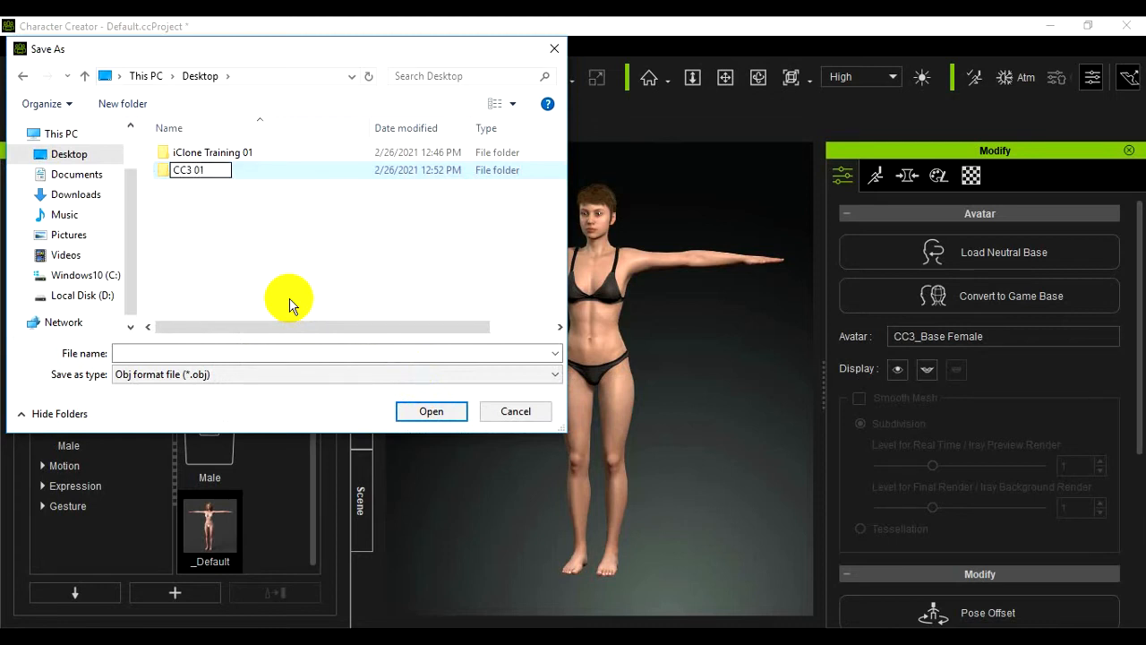
key("Return")
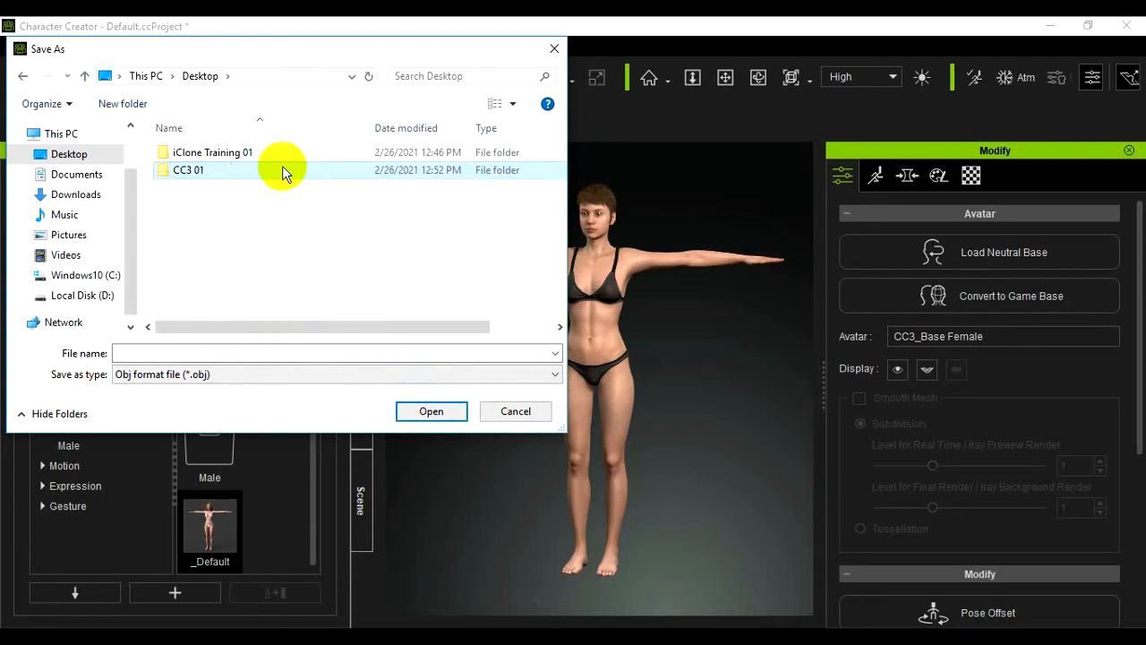
Save the exported OBJ file as CC3 01 inside the CC3 01 folder.
double_click(282, 169)
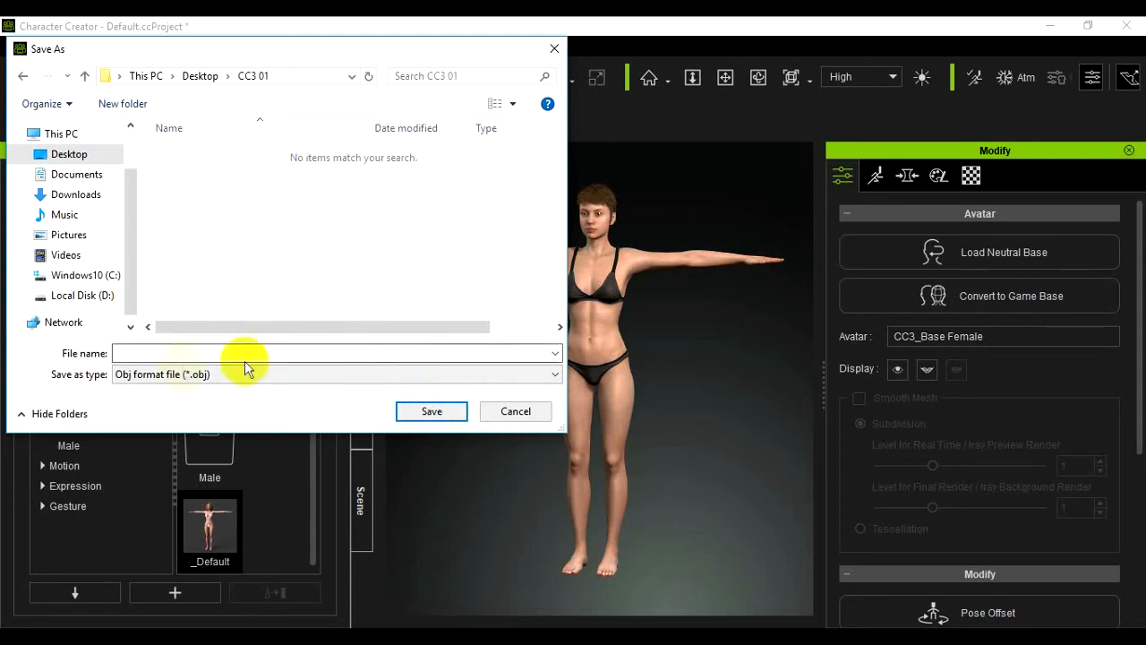
left_click(141, 354)
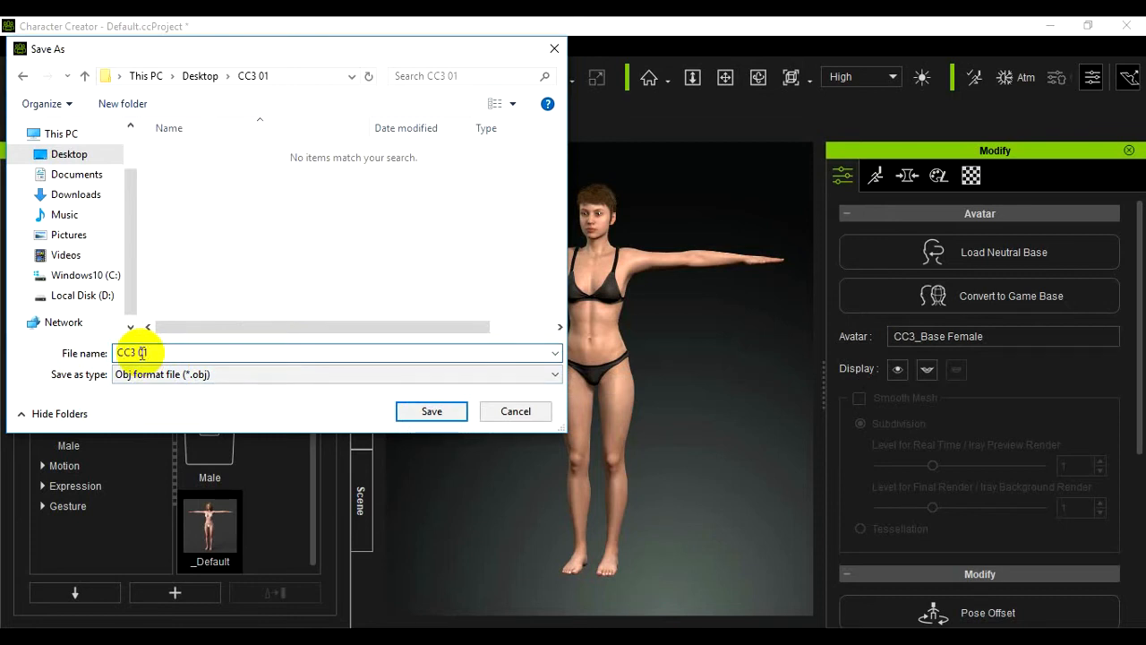
left_click(433, 414)
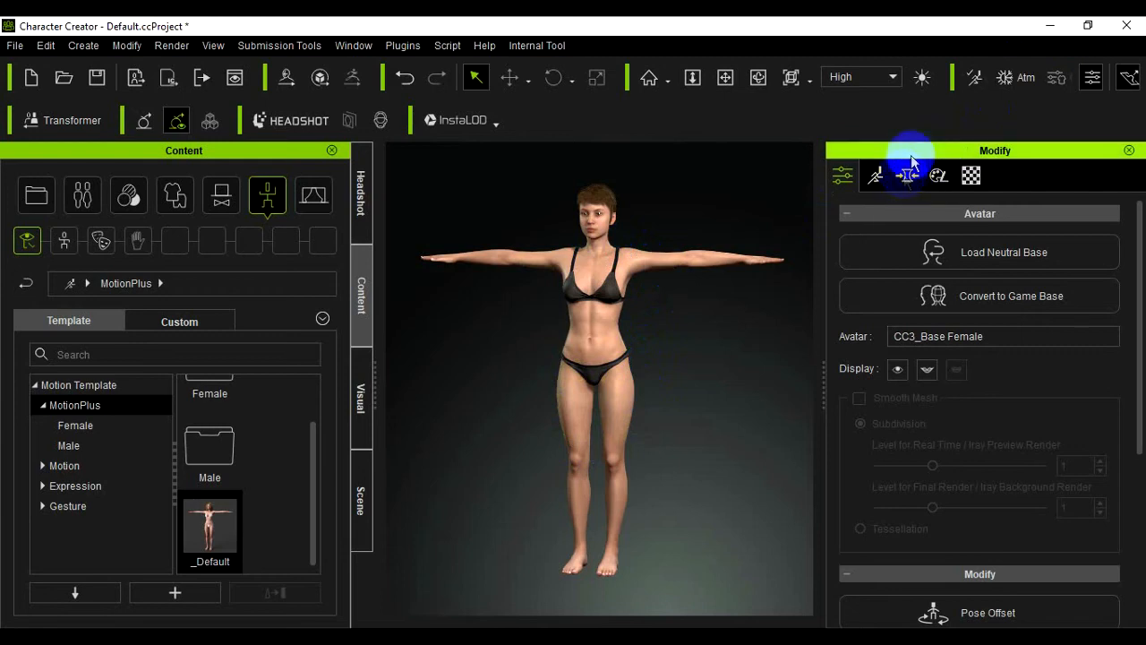
Switch to the desktop and check the CC3 01 folder for the exported OBJ file, then minimize the folder window.
left_click(1050, 27)
key("ctrl")
key("ctrl")
key("ctrl")
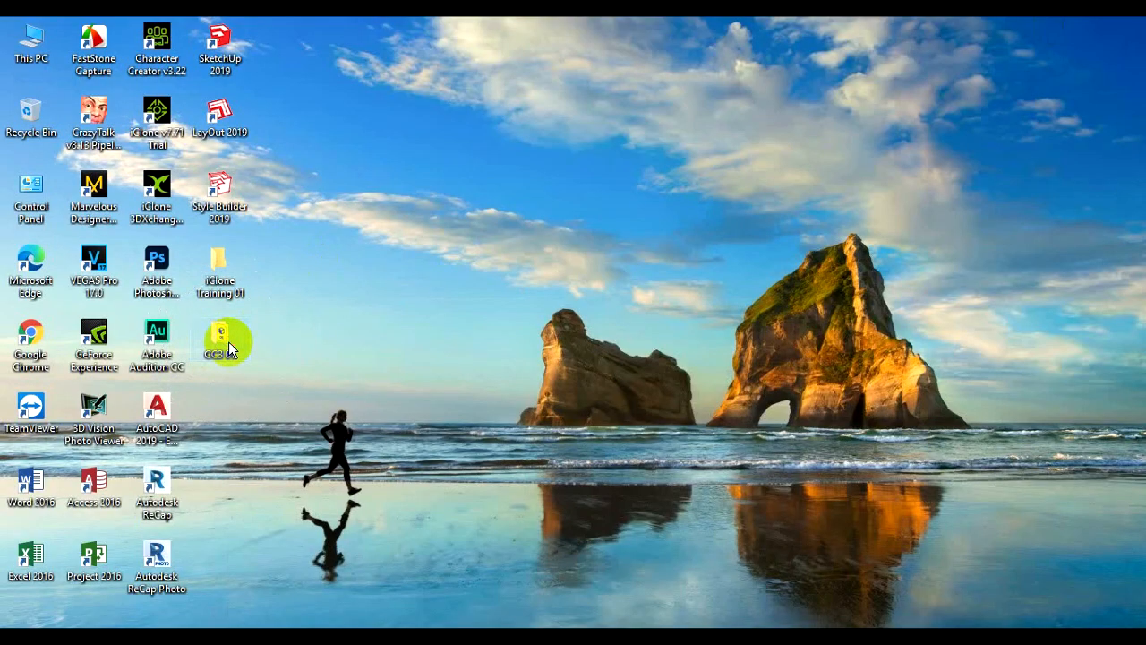
double_click(229, 348)
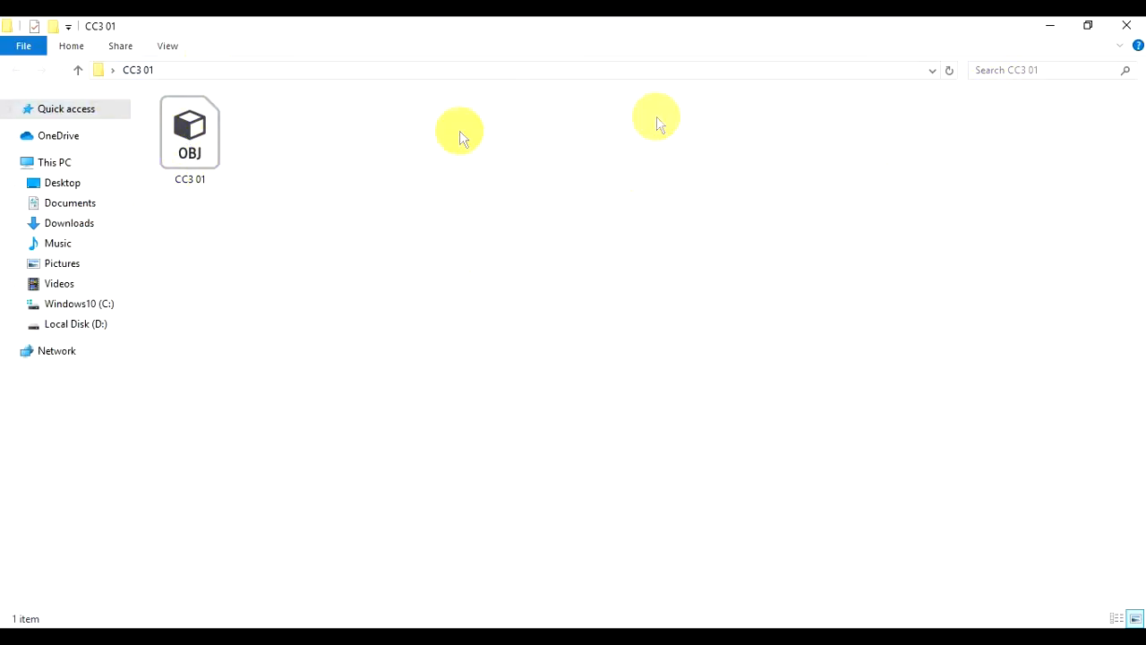
left_click(1051, 27)
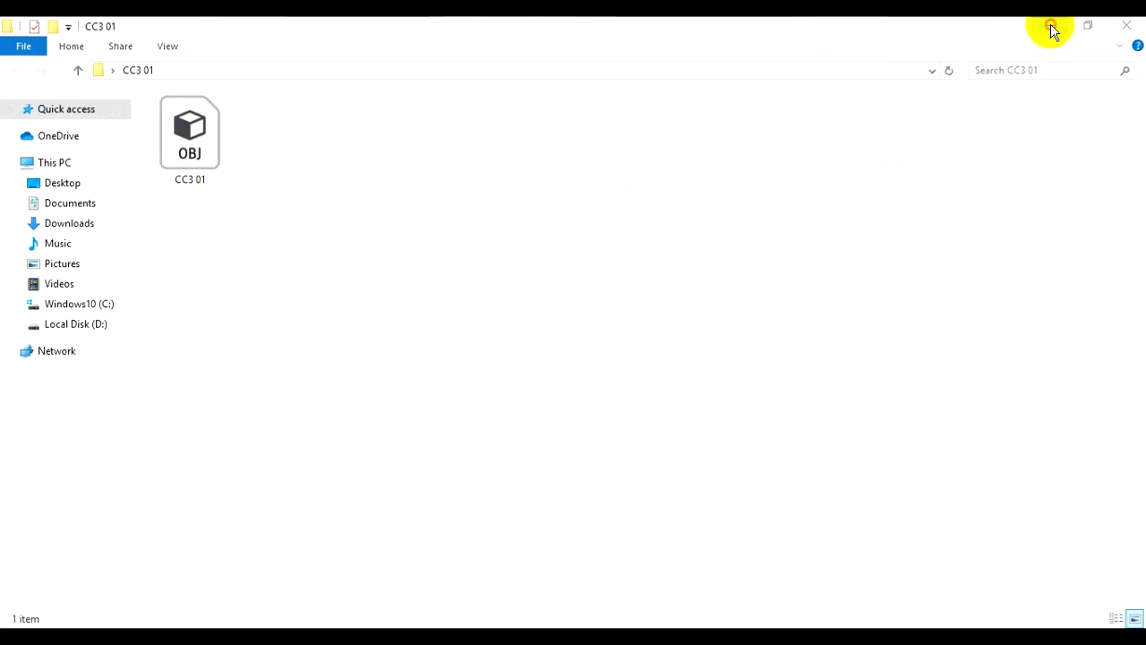